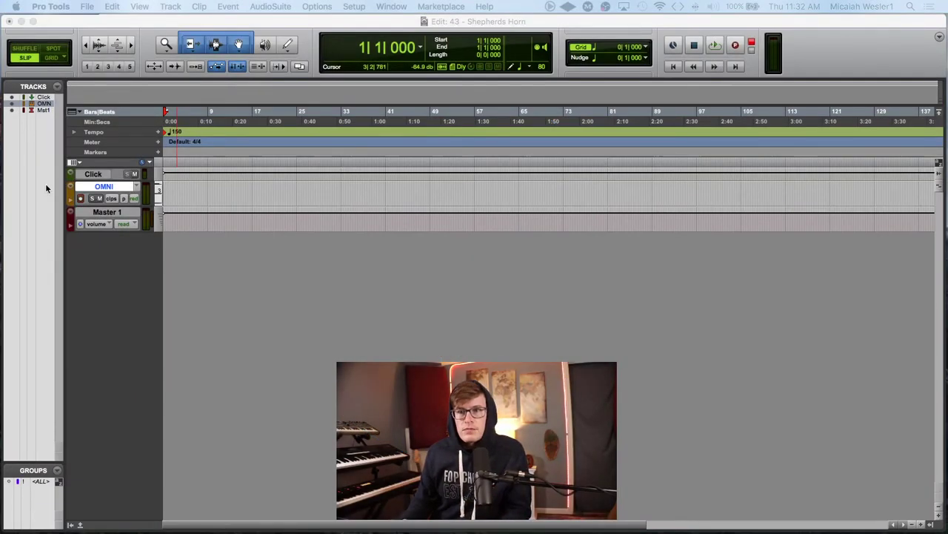
Step: Record a MIDI performance on the OMNI track from bar 1 to about bar 20
{"action": "left_click", "coordinate": [175, 198]}
{"action": "key", "text": "Return"}
{"action": "key", "text": "super+space"}
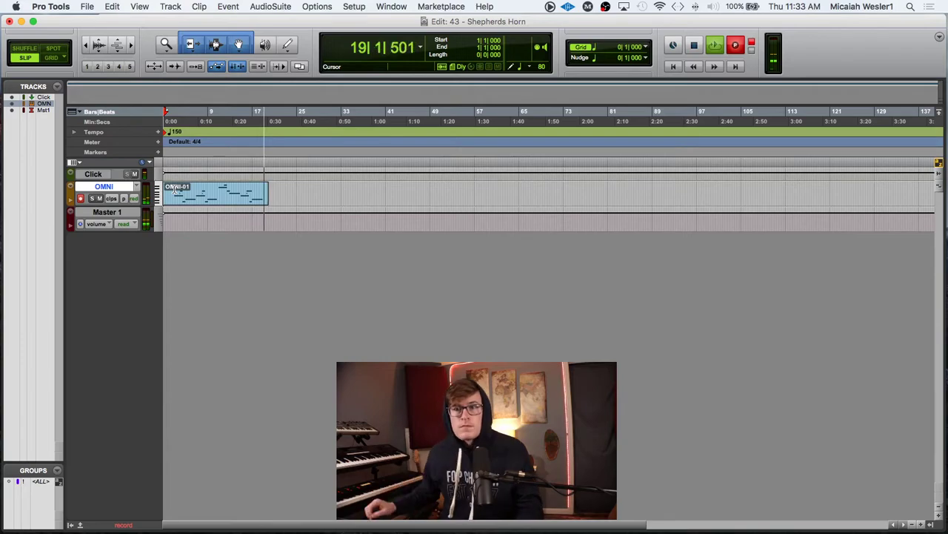
{"action": "key", "text": "space"}
Step: In the MIDI Editor, trim the start of the OMNI clip's first G3 note to 3|1|054
{"action": "left_click", "coordinate": [289, 191]}
{"action": "key", "text": "super+bracketright"}
{"action": "key", "text": "super+bracketright"}
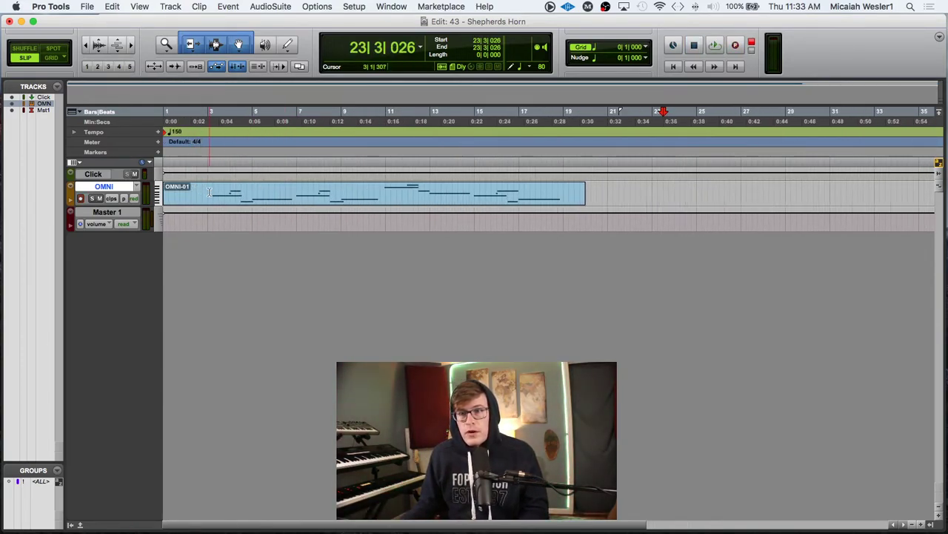
{"action": "left_click", "coordinate": [214, 187]}
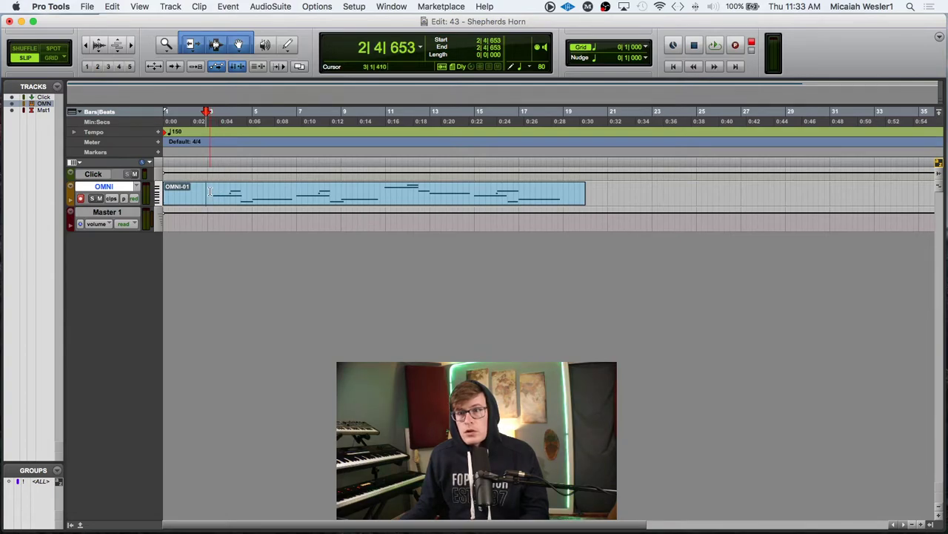
{"action": "key", "text": "super+bracketright"}
{"action": "key", "text": "super+bracketright"}
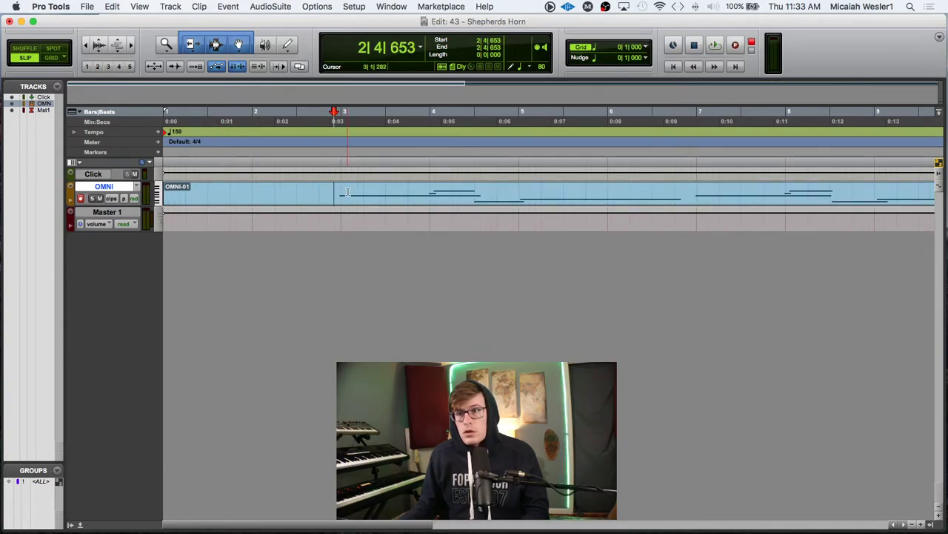
{"action": "double_click", "coordinate": [342, 202]}
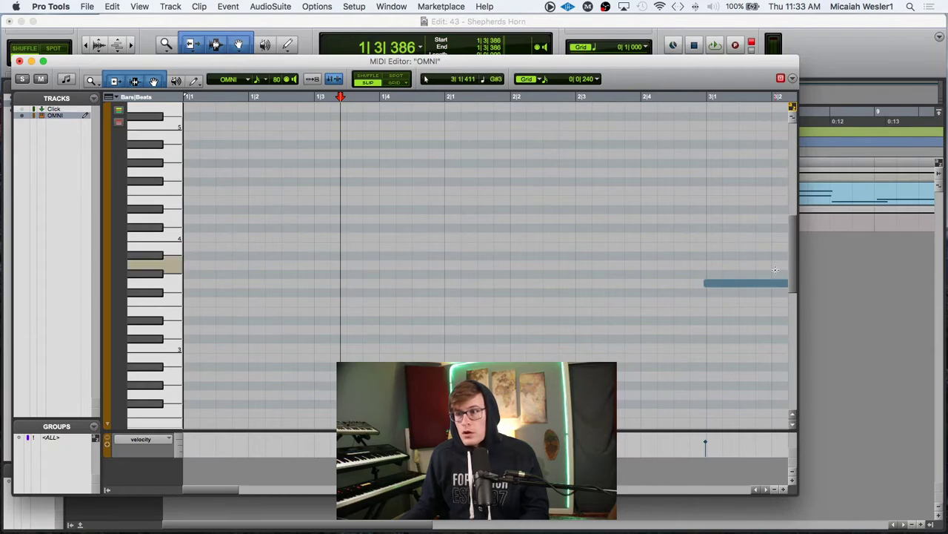
{"action": "left_click_drag", "start_coordinate": [705, 282], "coordinate": [710, 282]}
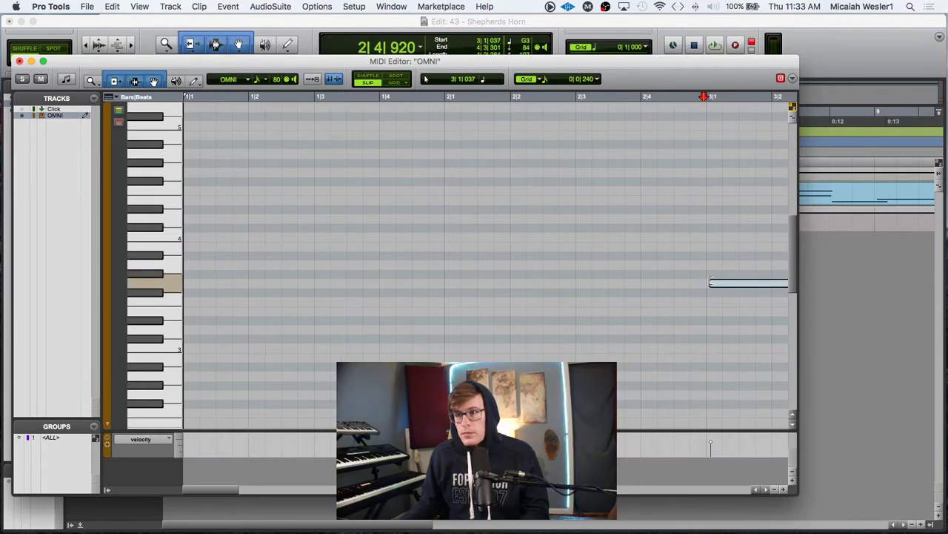
{"action": "left_click", "coordinate": [20, 61]}
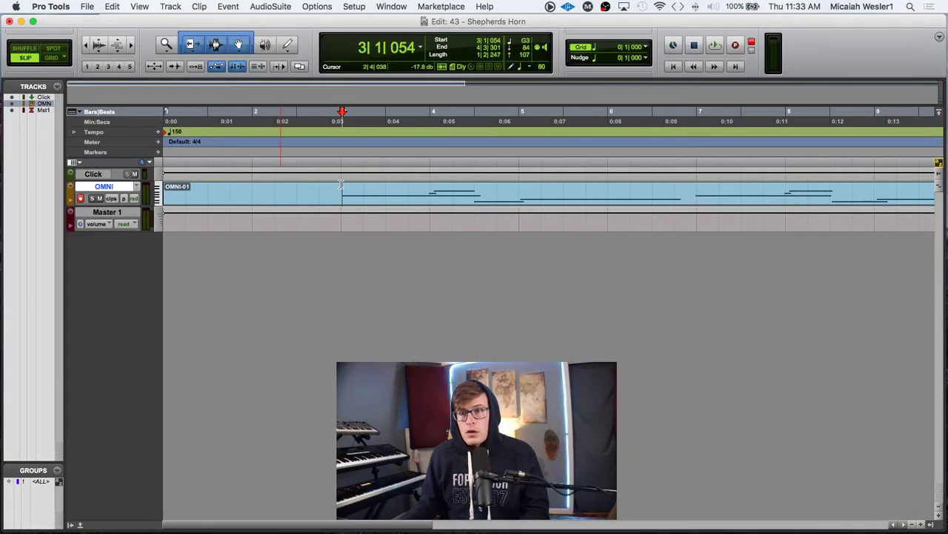
Step: Separate the OMNI clip on the grid at 3|1|000 and copy the part from bar 3 to bar 20
{"action": "left_click", "coordinate": [341, 188]}
{"action": "key", "text": "super+e"}
{"action": "left_click", "coordinate": [306, 204]}
{"action": "scroll", "coordinate": [306, 204], "scroll_direction": "right", "scroll_amount": 5}
{"action": "left_click", "coordinate": [331, 201]}
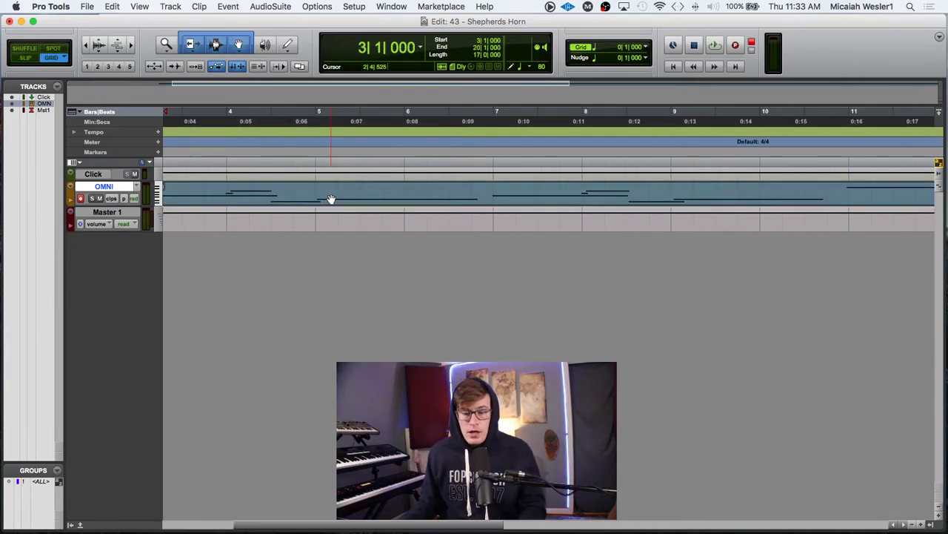
{"action": "scroll", "coordinate": [333, 192], "scroll_direction": "right", "scroll_amount": 4}
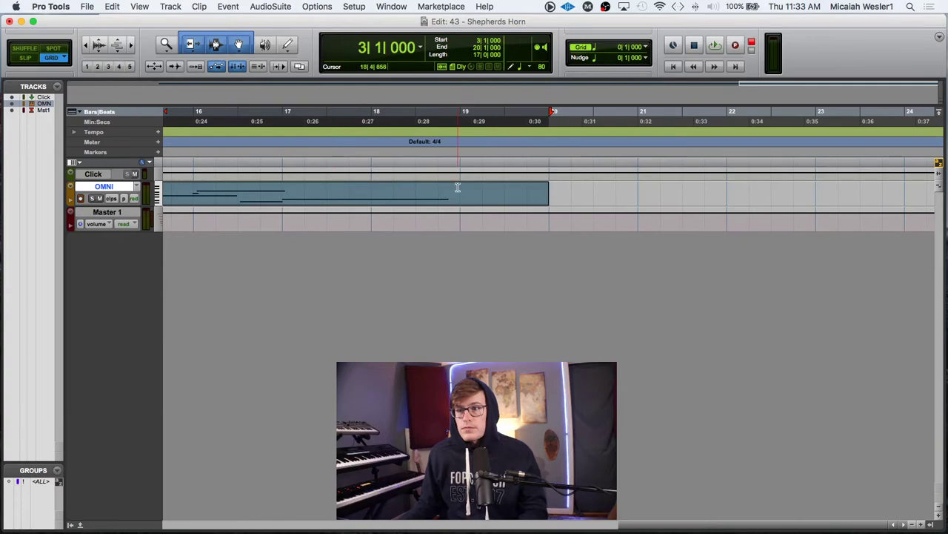
Step: Play the last bars of the OMNI part and paste the copied clip at 19|1|000
{"action": "left_click", "coordinate": [347, 189]}
{"action": "key", "text": "space"}
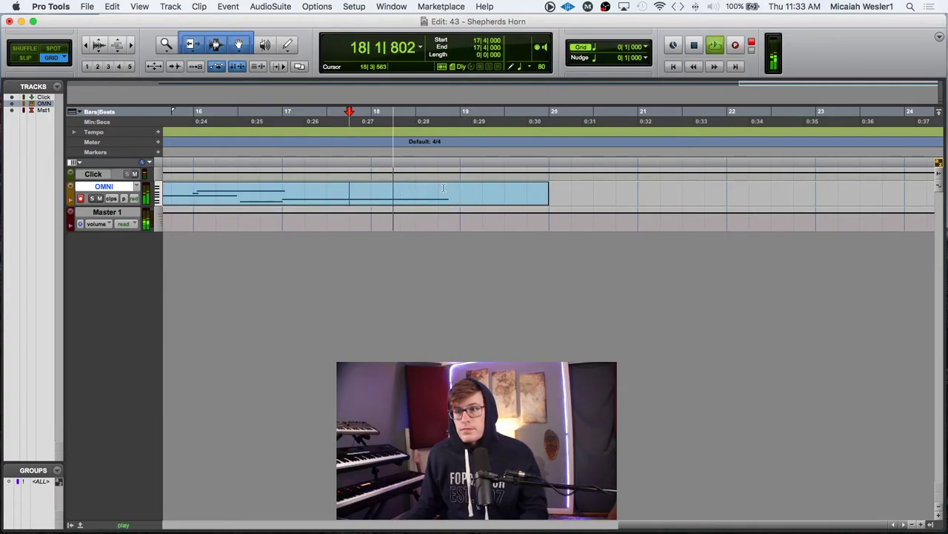
{"action": "key", "text": "space"}
{"action": "left_click", "coordinate": [465, 188]}
{"action": "key", "text": "super+v"}
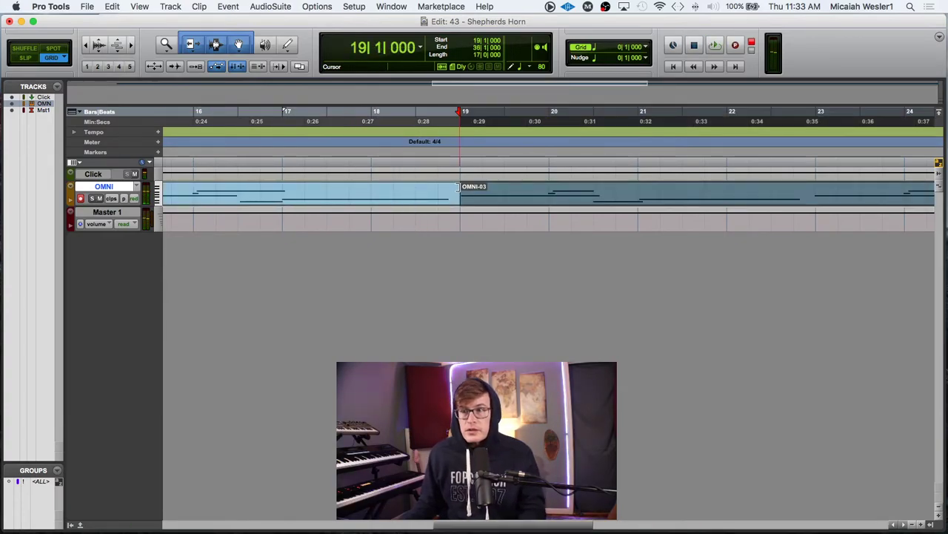
{"action": "key", "text": "super+bracketleft"}
{"action": "key", "text": "super+bracketleft"}
{"action": "key", "text": "super+bracketleft"}
{"action": "left_click", "coordinate": [591, 186]}
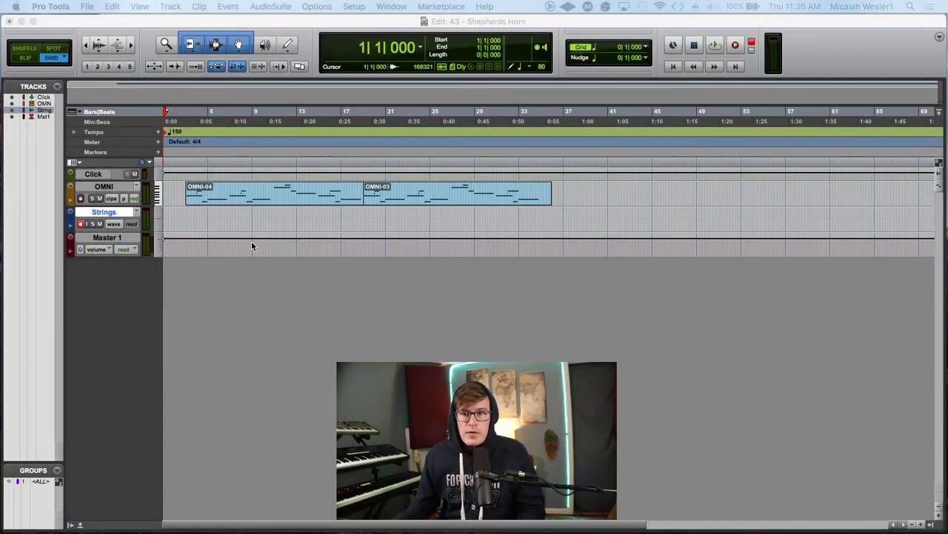
Step: Save the session and record a strings performance on the Strings track from bar 1 to about bar 36
{"action": "left_click", "coordinate": [194, 217]}
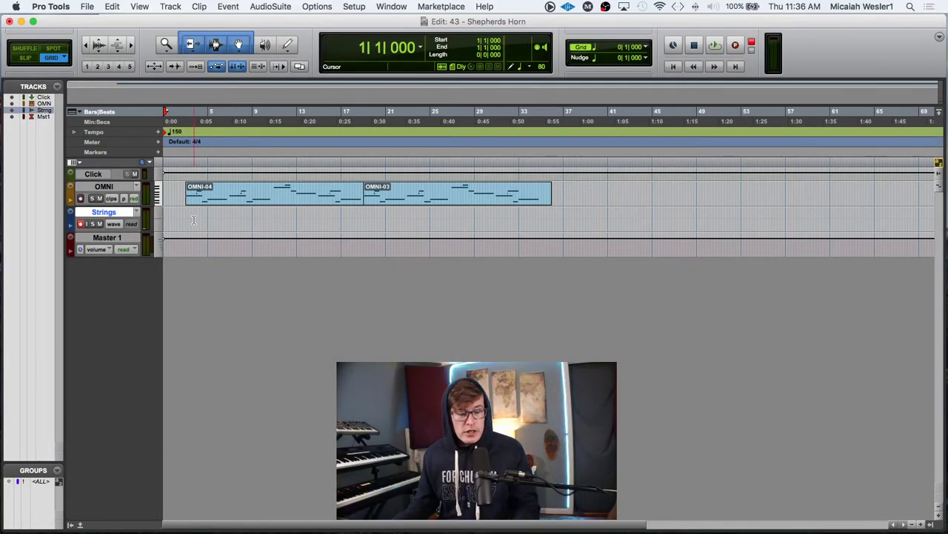
{"action": "key", "text": "super+s"}
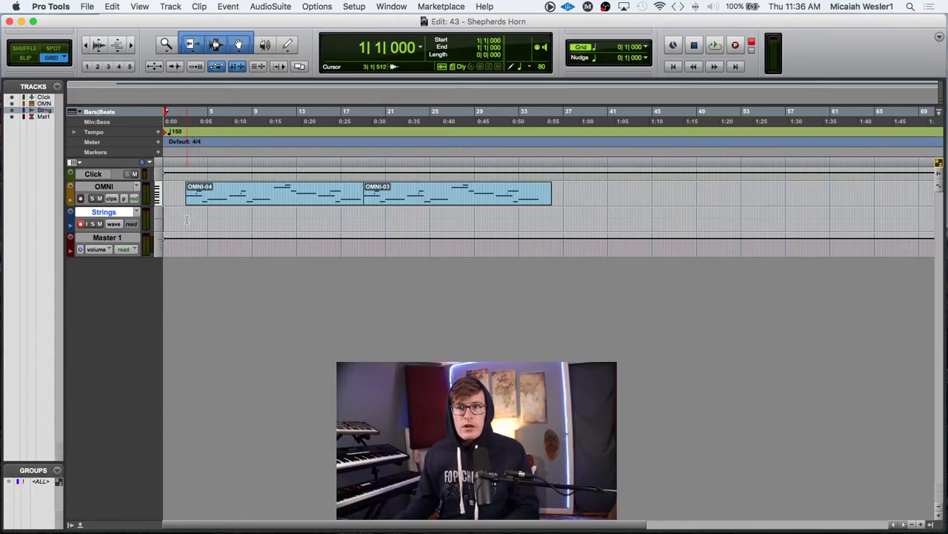
{"action": "left_click", "coordinate": [187, 220]}
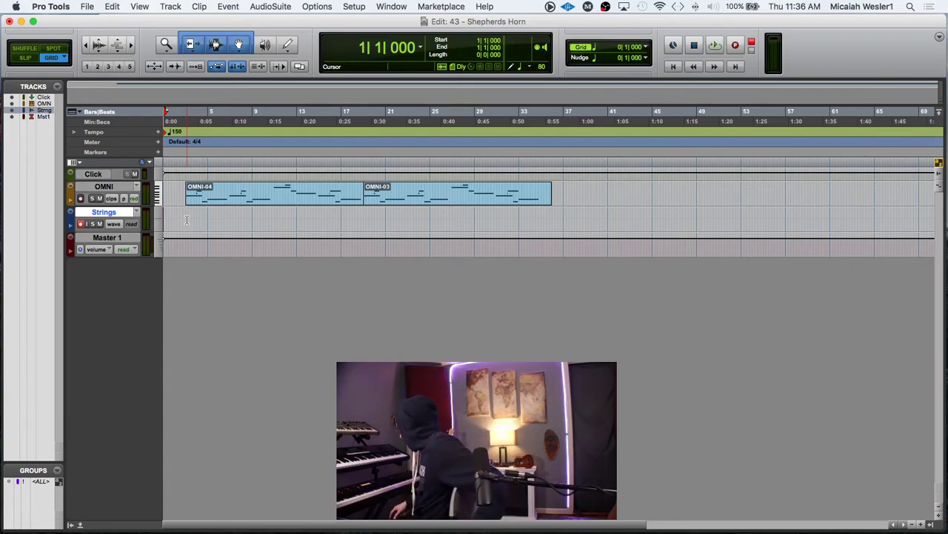
{"action": "key", "text": "super+space"}
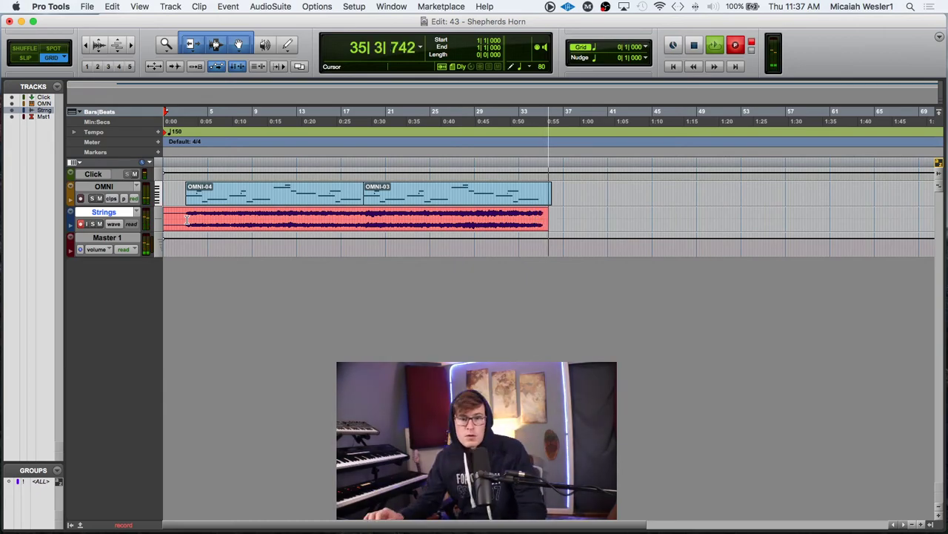
{"action": "key", "text": "space"}
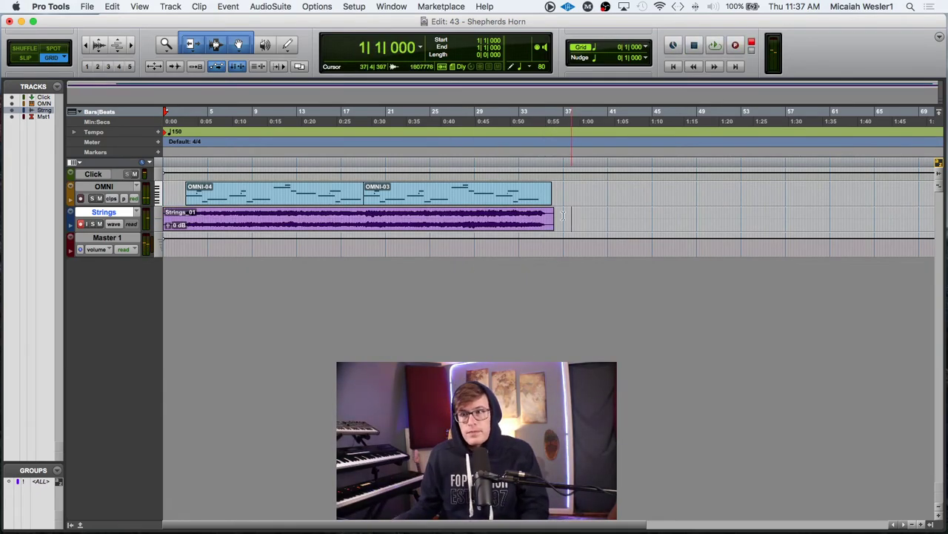
Step: Delete the Strings clip's silent lead-in before bar 3 and add fades at both ends of the clip
{"action": "left_click_drag", "start_coordinate": [563, 216], "coordinate": [550, 220]}
{"action": "left_click", "coordinate": [192, 216]}
{"action": "key", "text": "super+bracketright"}
{"action": "key", "text": "super+bracketright"}
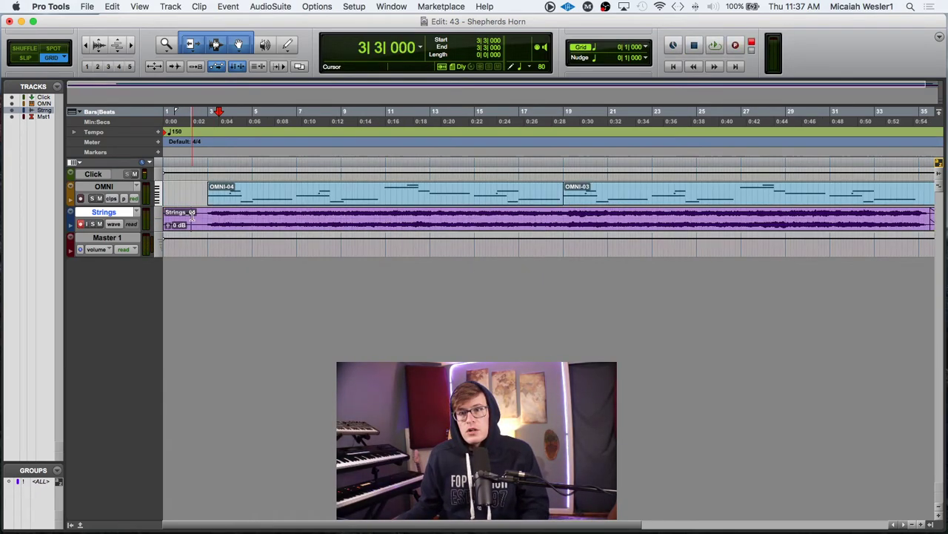
{"action": "left_click_drag", "start_coordinate": [241, 215], "coordinate": [142, 226]}
{"action": "key", "text": "Delete"}
{"action": "left_click_drag", "start_coordinate": [218, 217], "coordinate": [254, 217]}
{"action": "key", "text": "ctrl+super+f"}
{"action": "left_click", "coordinate": [233, 217]}
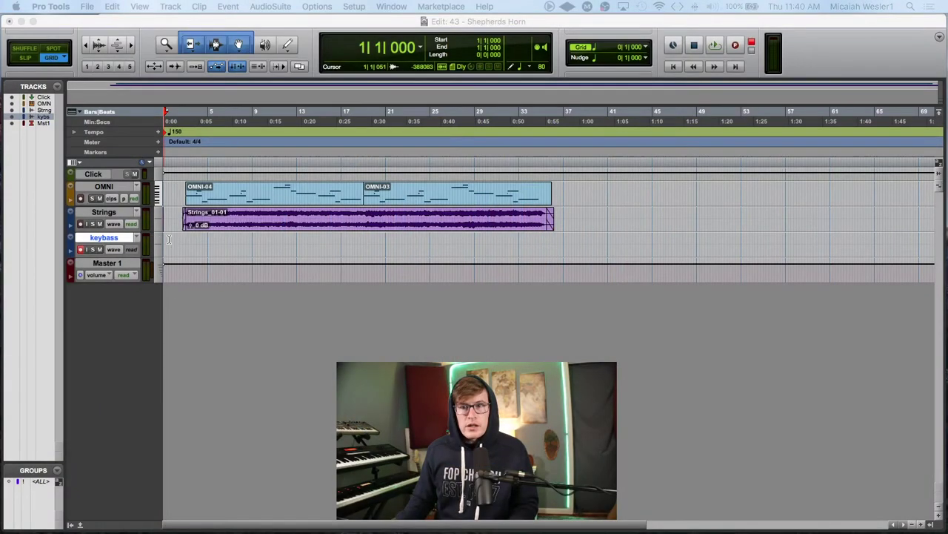
Step: Record a bass part on the keybass track from bar 1 to about bar 36 and disarm the track
{"action": "left_click", "coordinate": [167, 241]}
{"action": "key", "text": "super+space"}
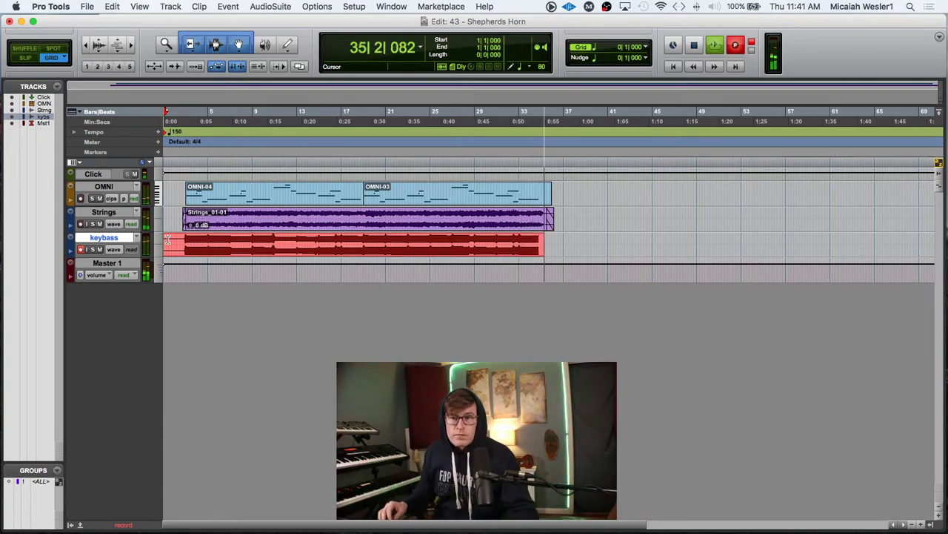
{"action": "key", "text": "space"}
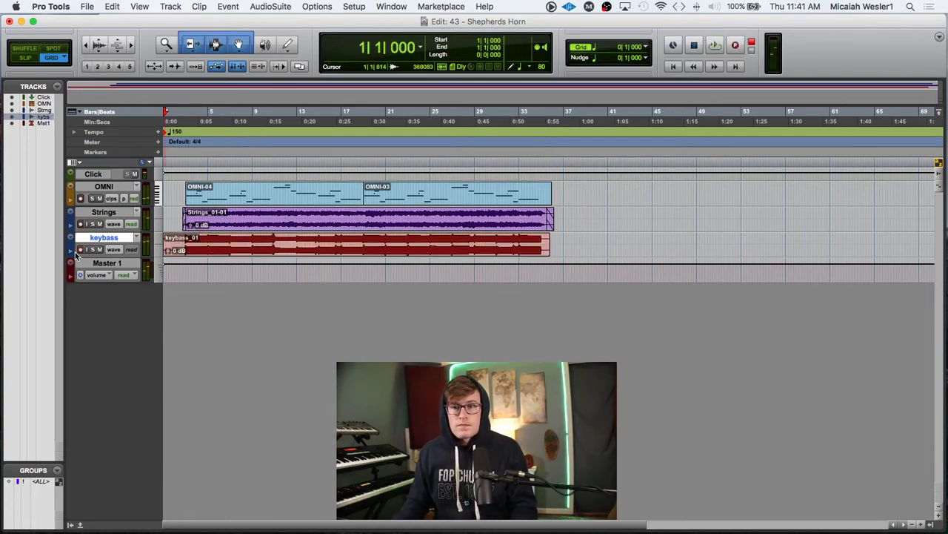
{"action": "left_click", "coordinate": [80, 250]}
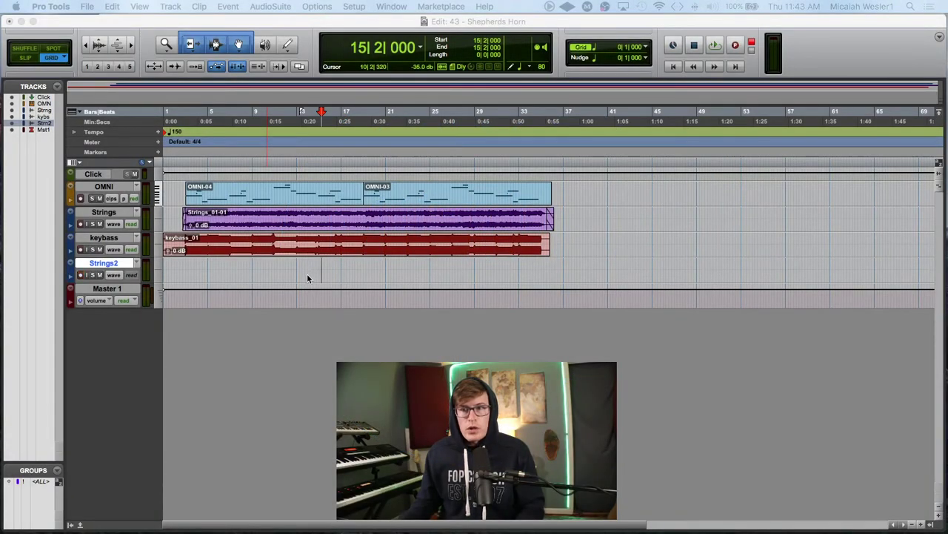
Step: Record a part on the Strings2 track from 15|2|000 to about bar 36 and delete its lead-in before 18|4|000
{"action": "left_click", "coordinate": [324, 269]}
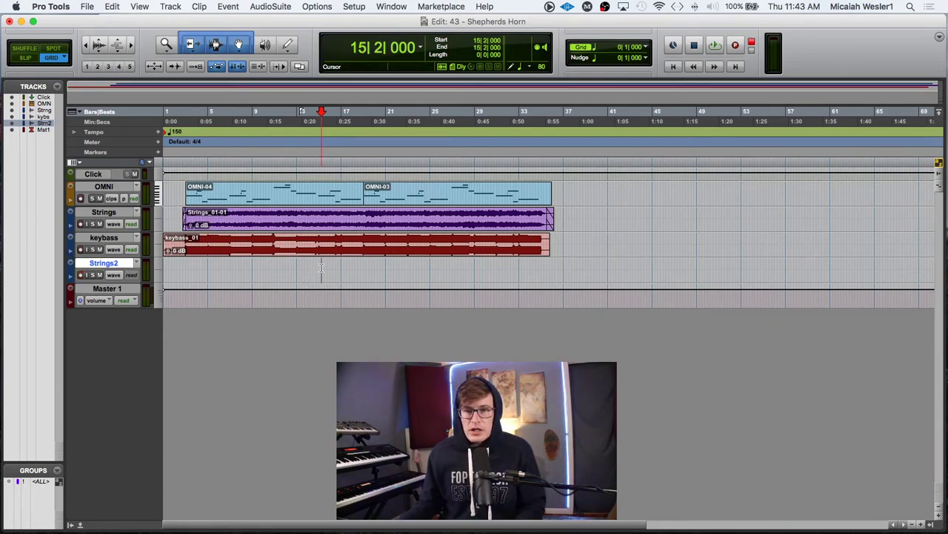
{"action": "key", "text": "super+space"}
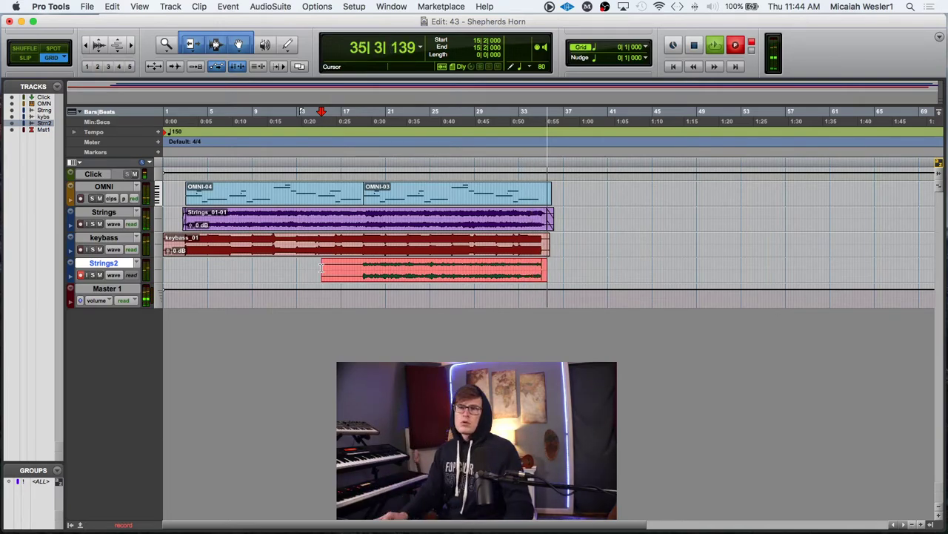
{"action": "key", "text": "space"}
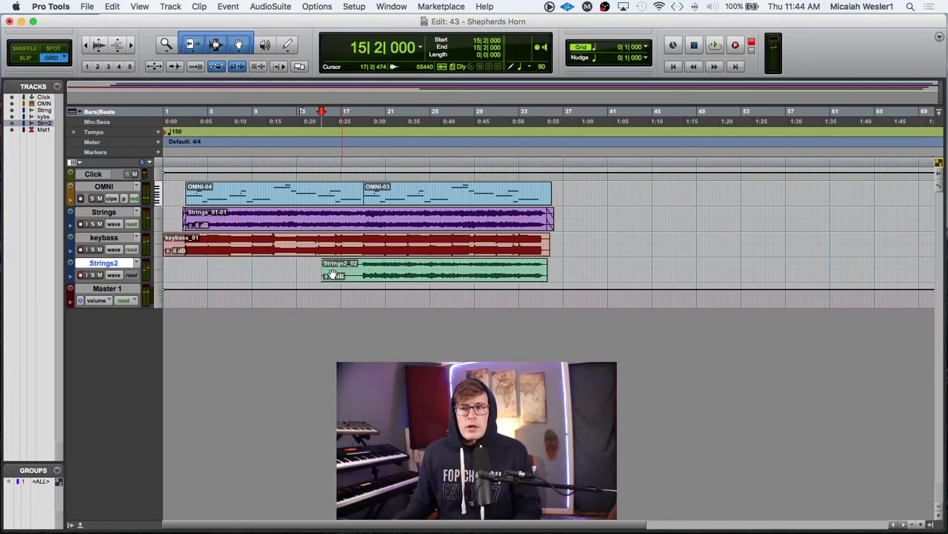
{"action": "left_click", "coordinate": [361, 264], "text": "shift"}
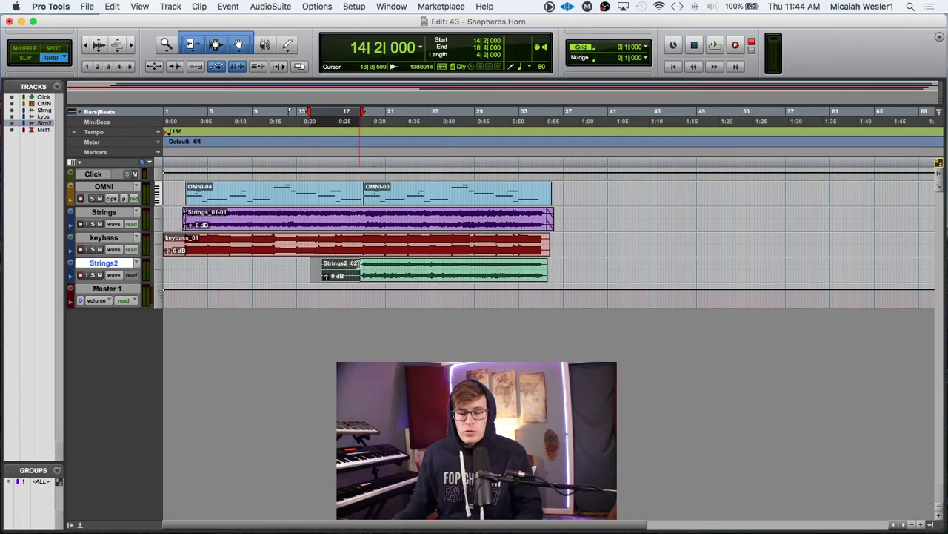
{"action": "left_click", "coordinate": [360, 267]}
Step: Play the Strings2 entrance from 19|1|000 to check its timing
{"action": "scroll", "coordinate": [354, 265], "scroll_direction": "up", "scroll_amount": 5}
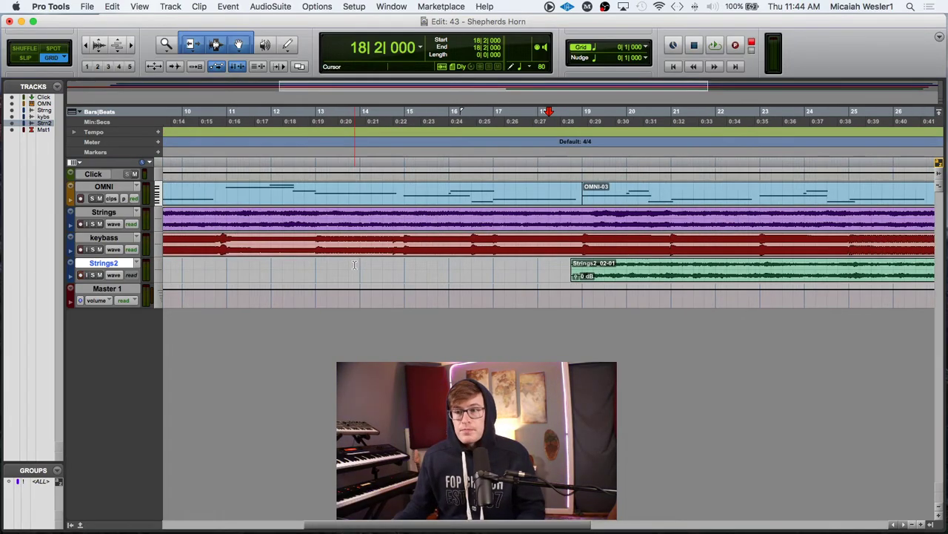
{"action": "scroll", "coordinate": [384, 267], "scroll_direction": "right", "scroll_amount": 3}
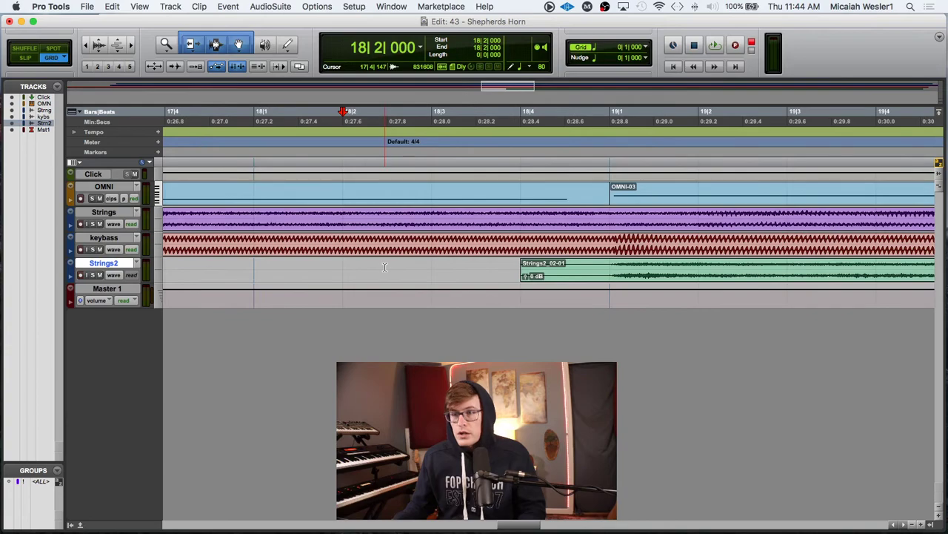
{"action": "left_click", "coordinate": [584, 262]}
{"action": "key", "text": "space"}
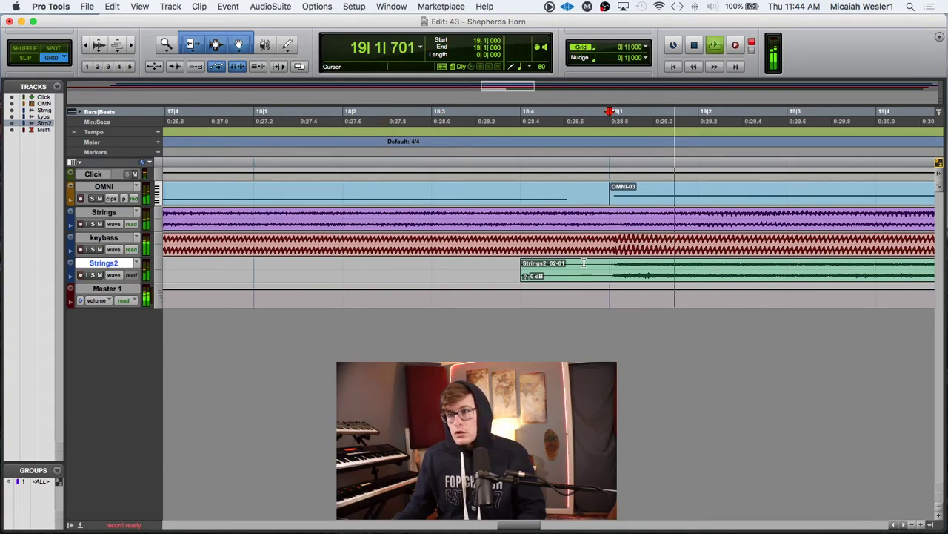
{"action": "key", "text": "space"}
Step: Switch to Slip mode, play the bars before the Strings2 entrance and shift that clip slightly earlier towards the bar 19 downbeat
{"action": "key", "text": "F2"}
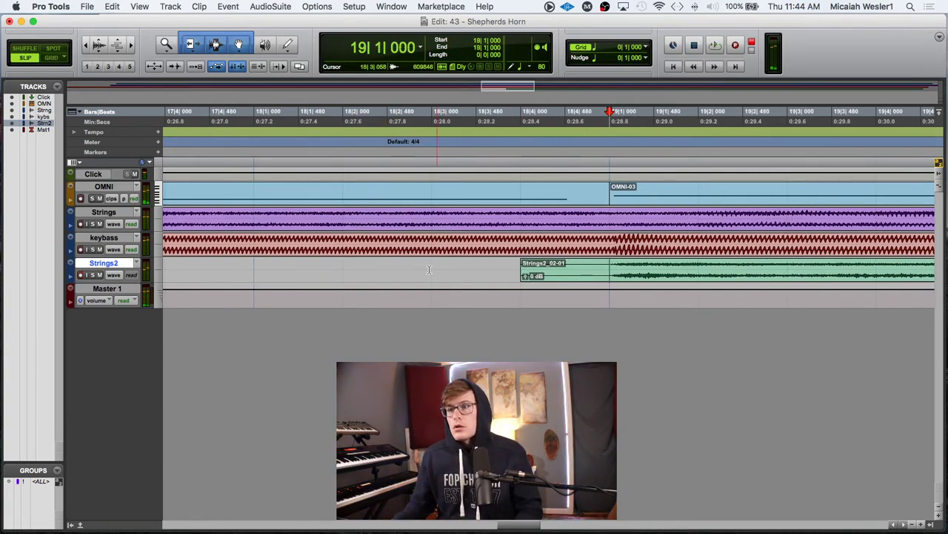
{"action": "key", "text": "space"}
{"action": "left_click", "coordinate": [401, 268]}
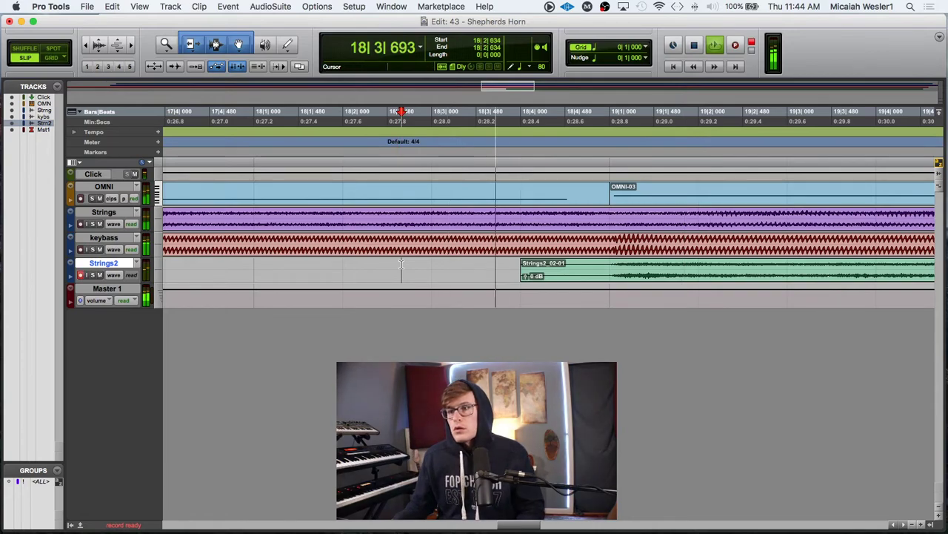
{"action": "key", "text": "space"}
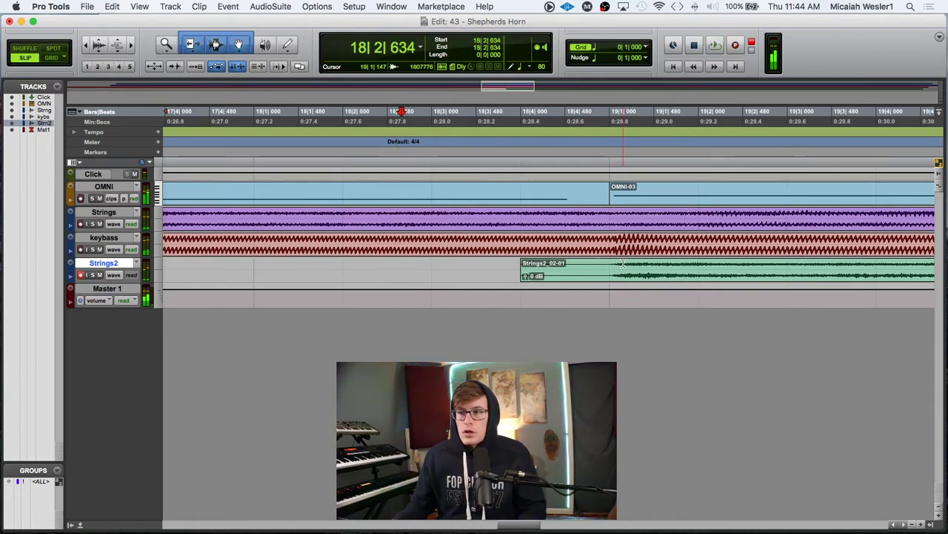
{"action": "left_click", "coordinate": [618, 279]}
{"action": "left_click", "coordinate": [611, 279]}
{"action": "left_click", "coordinate": [532, 267]}
{"action": "left_click_drag", "start_coordinate": [532, 267], "coordinate": [526, 267]}
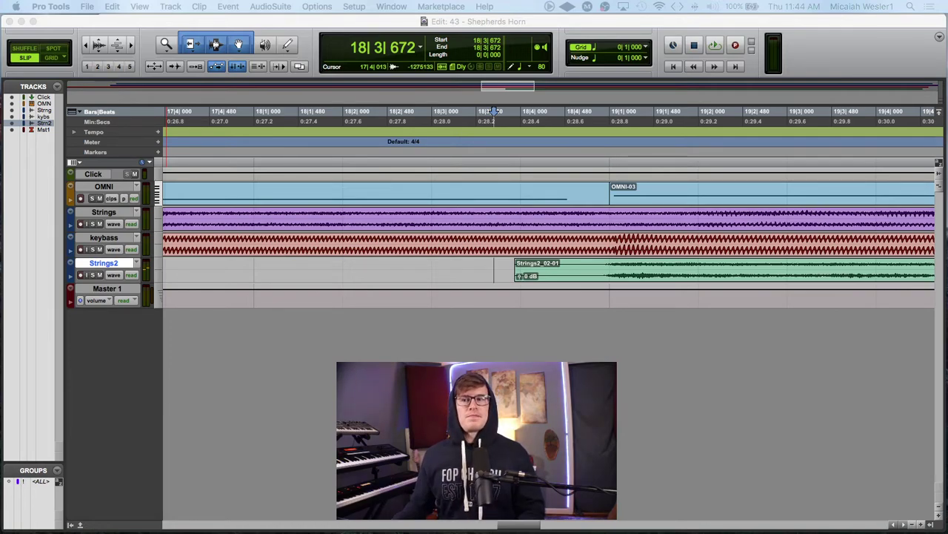
{"action": "left_click", "coordinate": [447, 255]}
{"action": "key", "text": "super+bracketleft"}
{"action": "key", "text": "super+bracketleft"}
{"action": "key", "text": "super+bracketleft"}
{"action": "key", "text": "super+bracketleft"}
{"action": "key", "text": "super+bracketleft"}
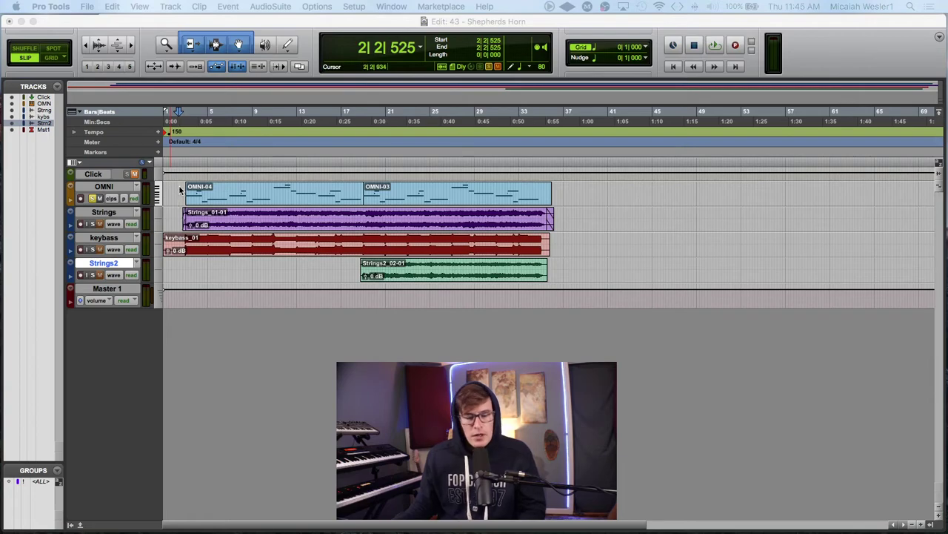
Step: Play the opening bars from 2|4|781, just before the OMNI clip starts at bar 3, and stop playback
{"action": "left_click", "coordinate": [179, 191]}
{"action": "key", "text": "super+bracketright"}
{"action": "key", "text": "super+bracketright"}
{"action": "key", "text": "super+bracketright"}
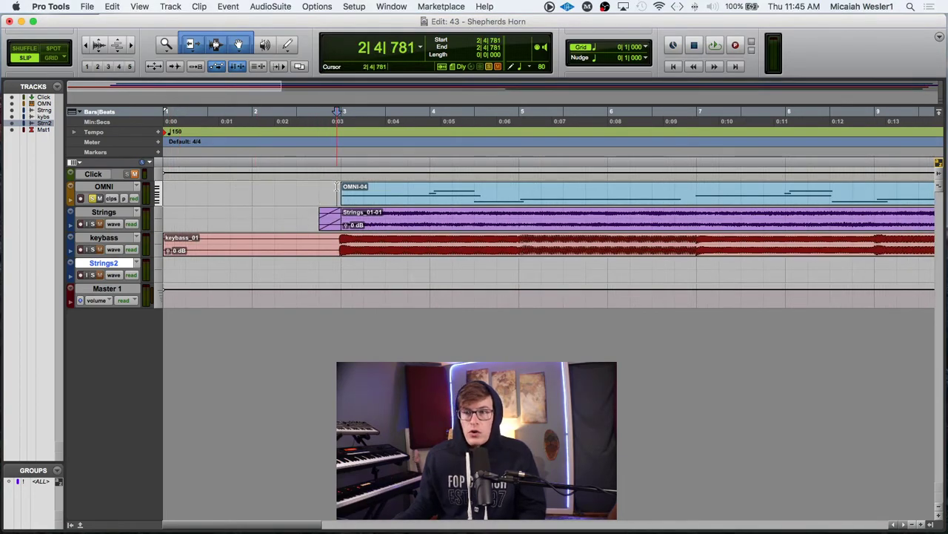
{"action": "key", "text": "space"}
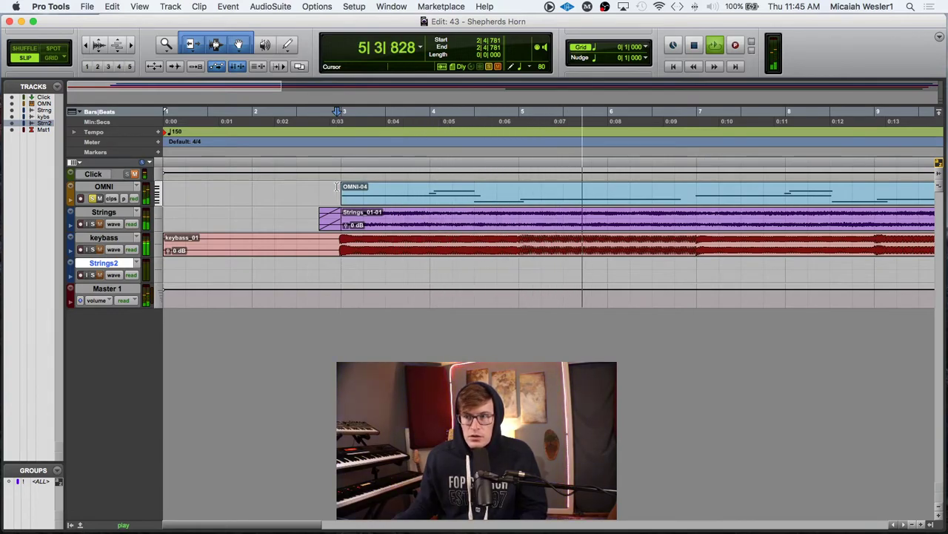
{"action": "key", "text": "space"}
{"action": "key", "text": "space"}
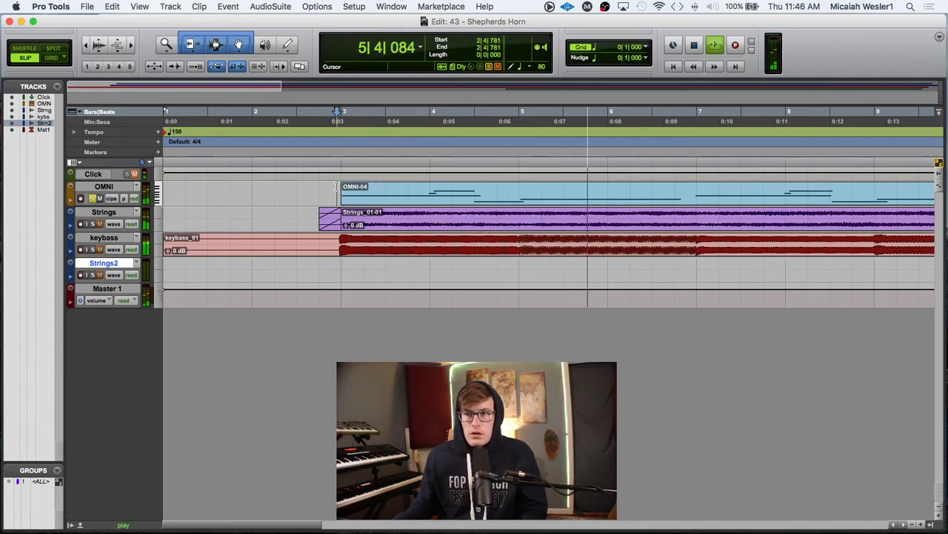
{"action": "key", "text": "space"}
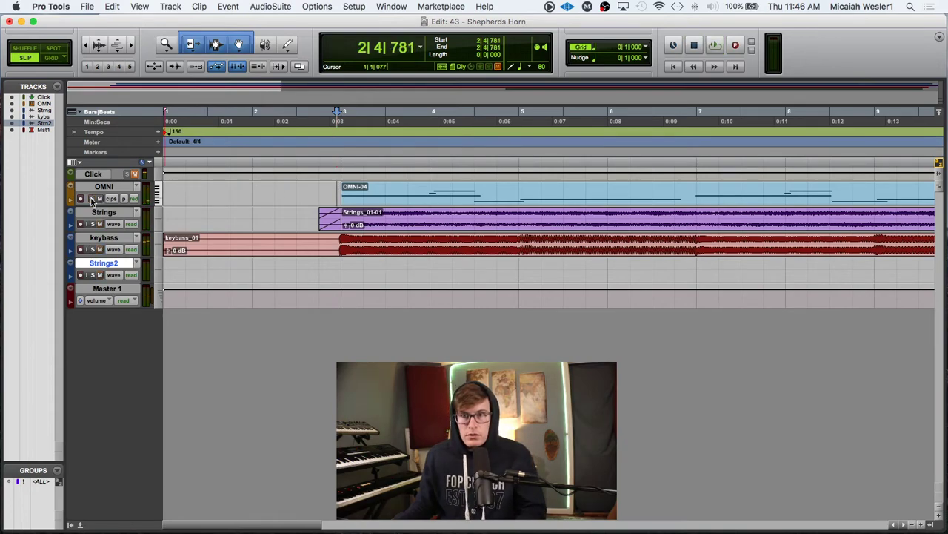
Step: Examine the Shepherds Horn patch and its neighbours in the OMNI track's Omnisphere patch browser, and return to the Edit window
{"action": "key", "text": "super+equal"}
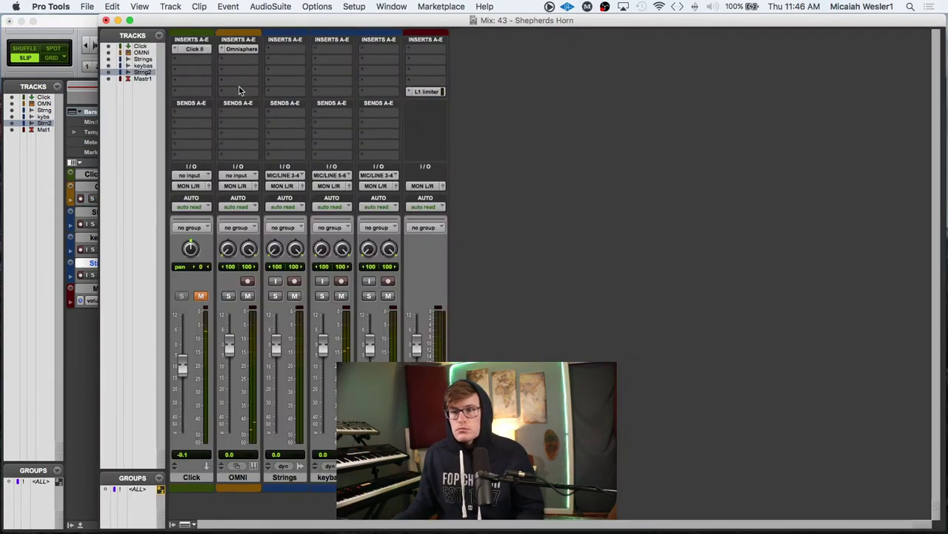
{"action": "left_click", "coordinate": [236, 49]}
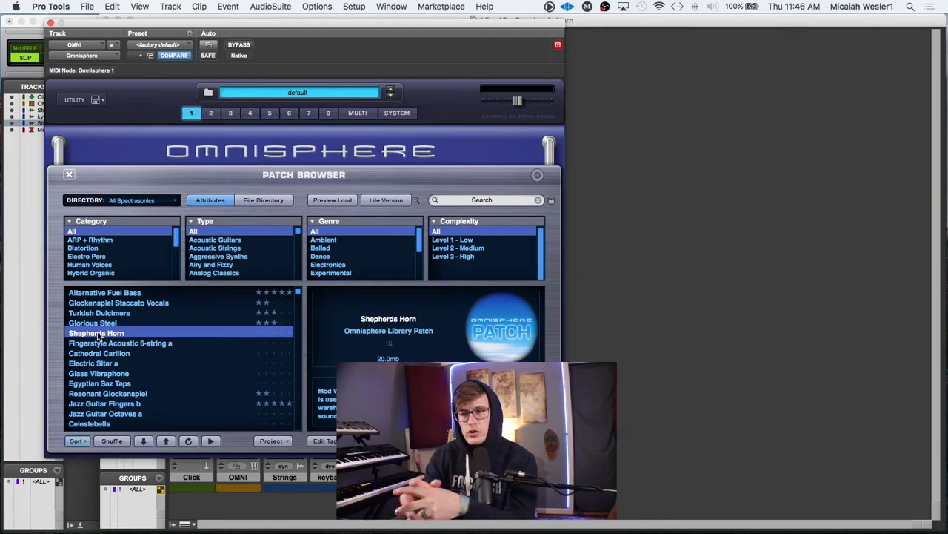
{"action": "scroll", "coordinate": [263, 304], "scroll_direction": "down", "scroll_amount": 3}
{"action": "scroll", "coordinate": [248, 324], "scroll_direction": "up", "scroll_amount": 10}
{"action": "scroll", "coordinate": [247, 324], "scroll_direction": "down", "scroll_amount": 4}
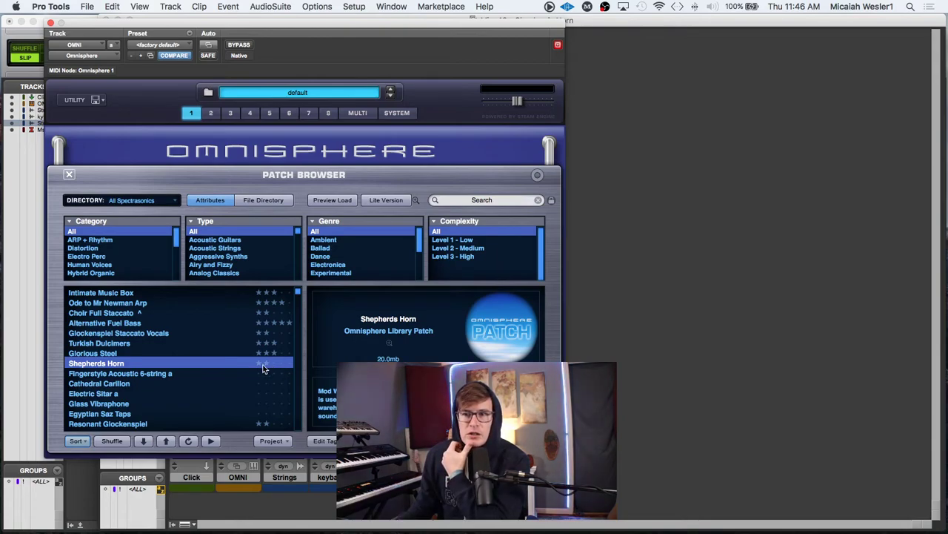
{"action": "left_click", "coordinate": [50, 23]}
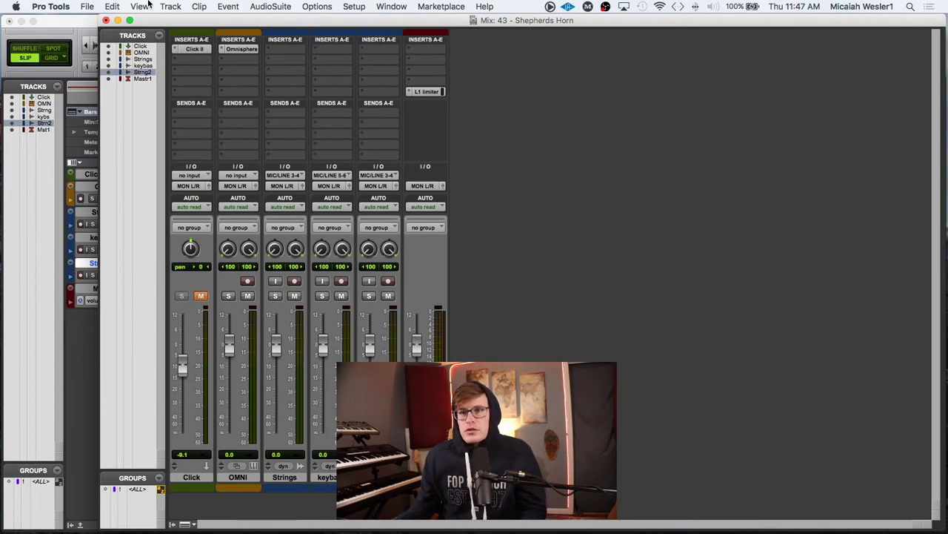
{"action": "left_click", "coordinate": [106, 20]}
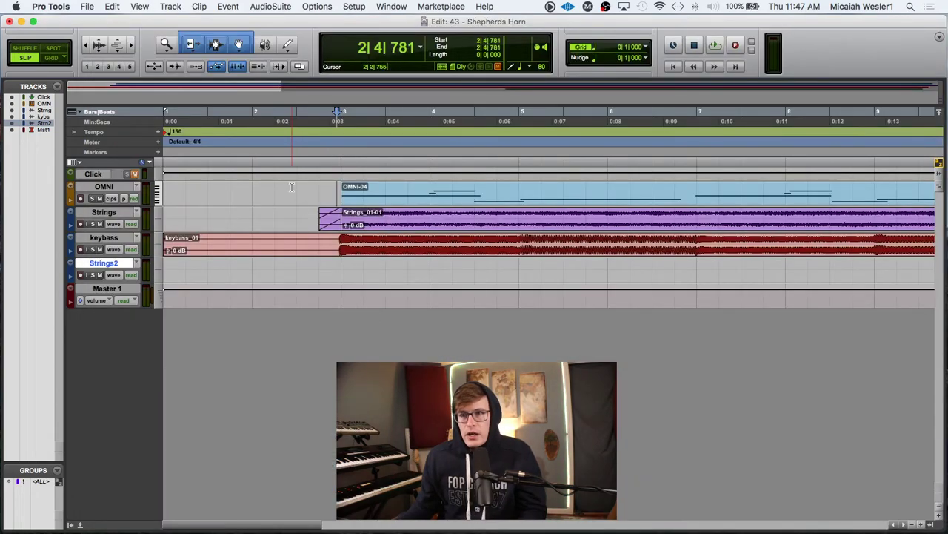
Step: Save the session
{"action": "key", "text": "super+bracketleft"}
{"action": "key", "text": "super+bracketleft"}
{"action": "key", "text": "super+bracketleft"}
{"action": "key", "text": "super+s"}
Step: Play the full arrangement from 2|3|589, just before the OMNI clip begins
{"action": "left_click", "coordinate": [179, 189]}
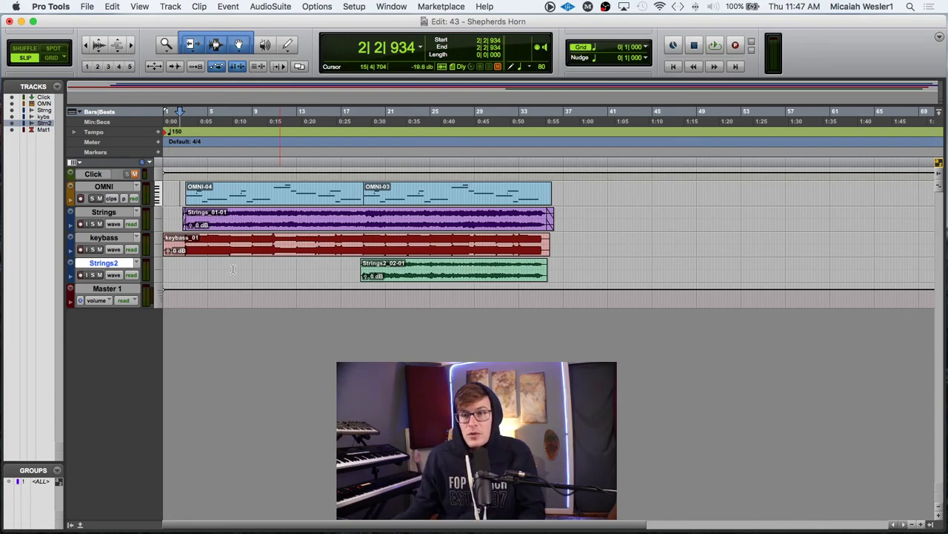
{"action": "left_click", "coordinate": [187, 189]}
{"action": "left_click", "coordinate": [183, 189]}
{"action": "left_click", "coordinate": [185, 187]}
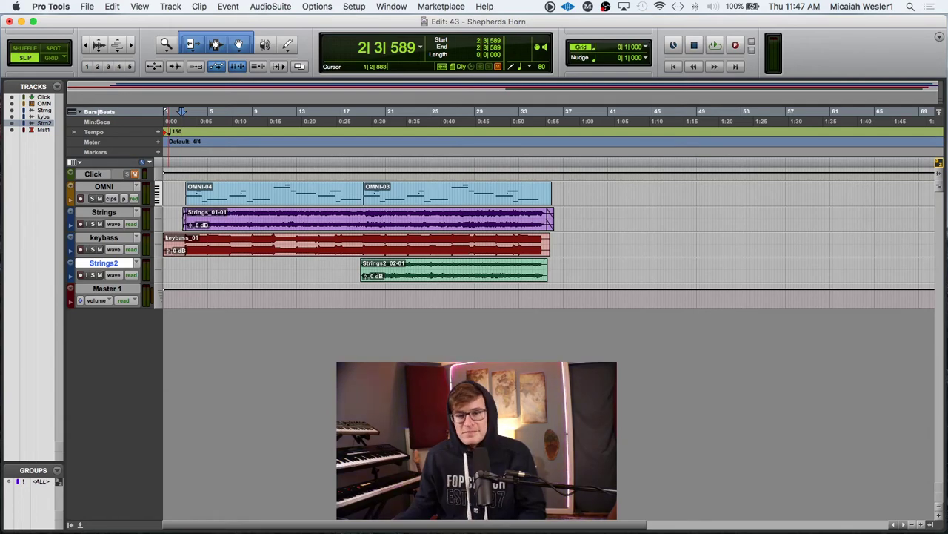
{"action": "key", "text": "space"}
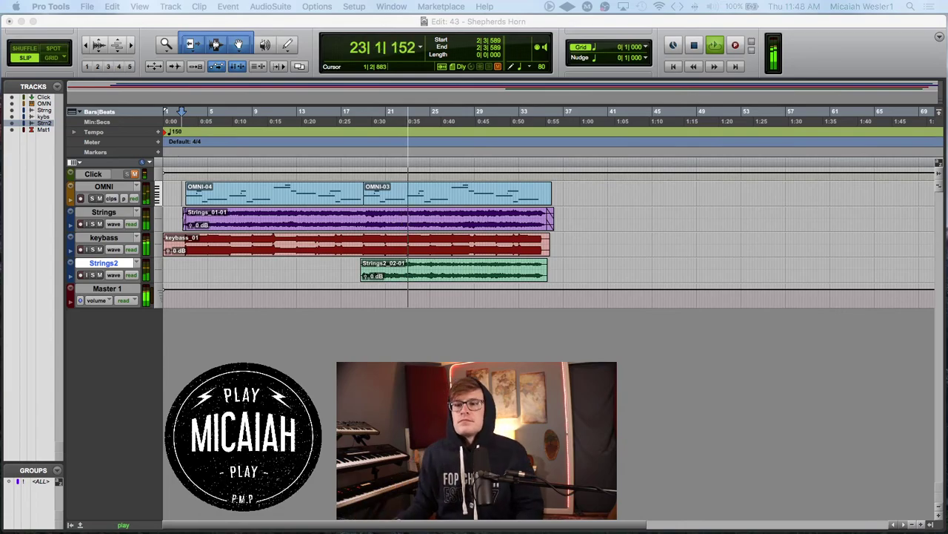
{"action": "left_click", "coordinate": [565, 263]}
{"action": "left_click_drag", "start_coordinate": [570, 267], "coordinate": [334, 264]}
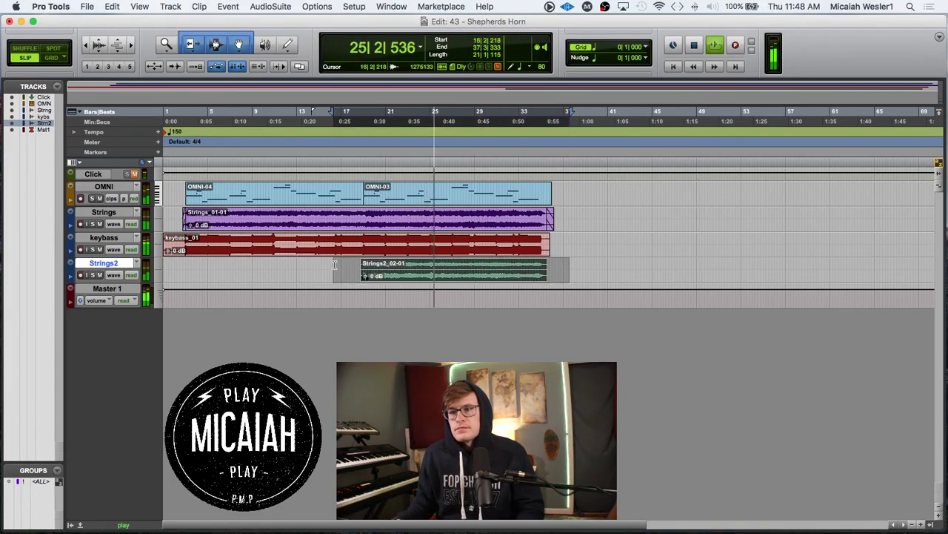
{"action": "left_click", "coordinate": [334, 265]}
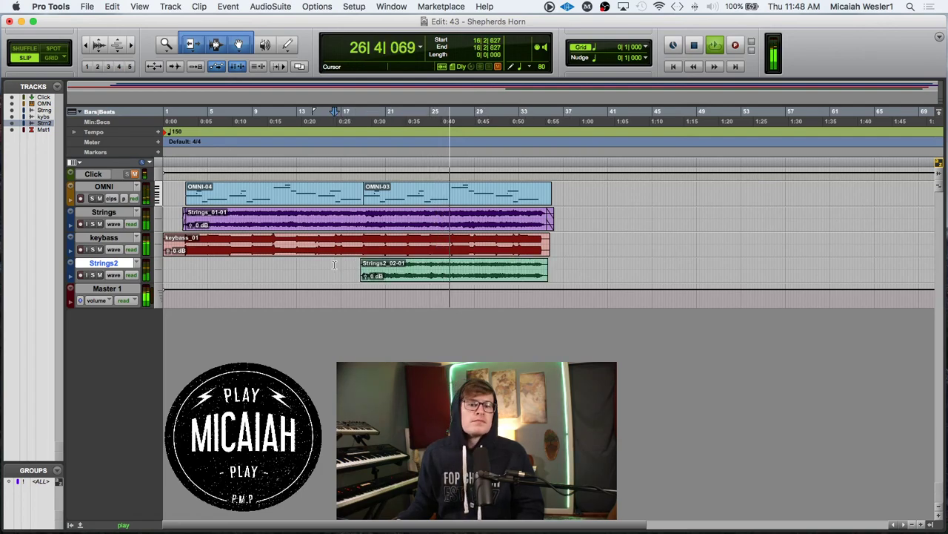